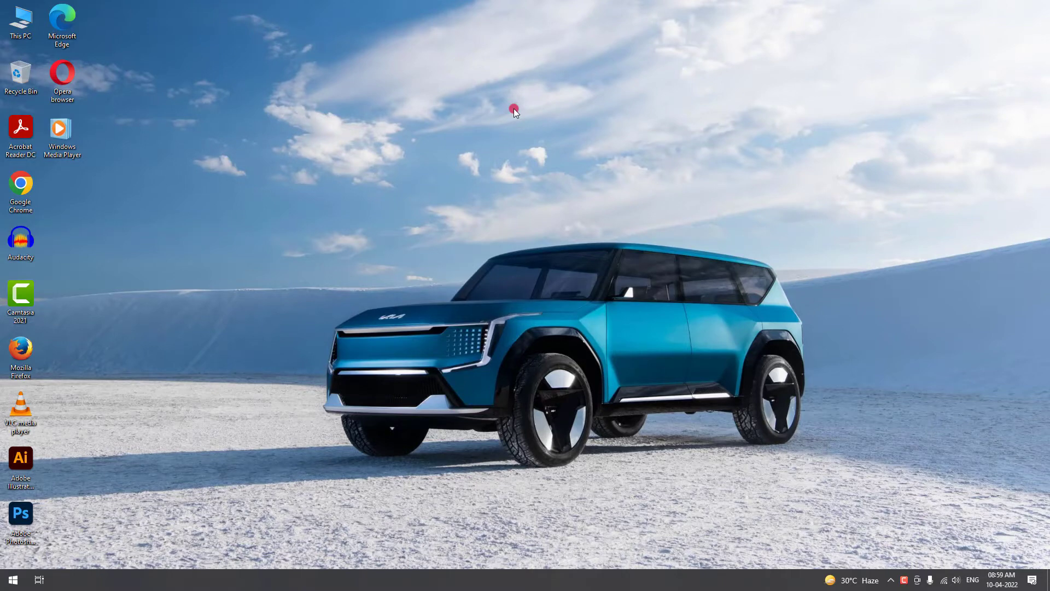
Launch Opera and run a Google search for 'epf grievance' from the Speed Dial box.
double_click(63, 90)
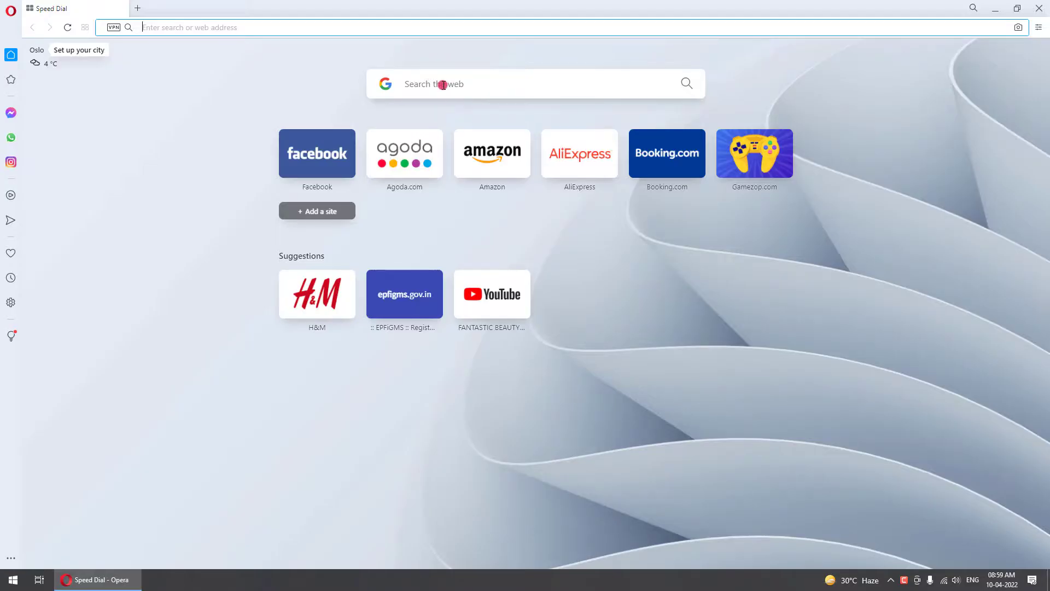
left_click(494, 96)
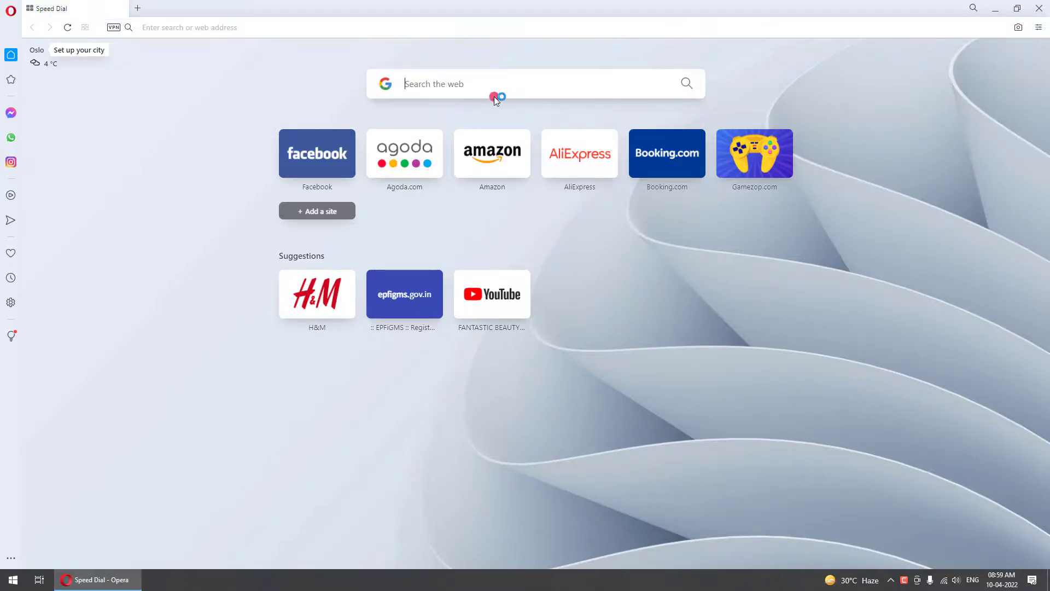
type("epf")
type(" gr")
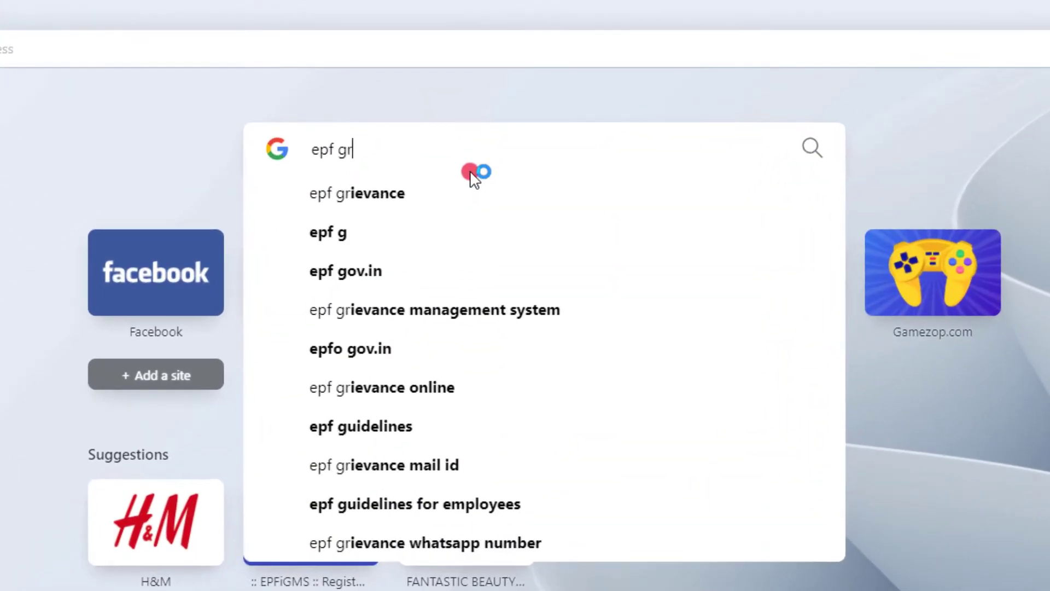
type("i")
key("Down")
key("Return")
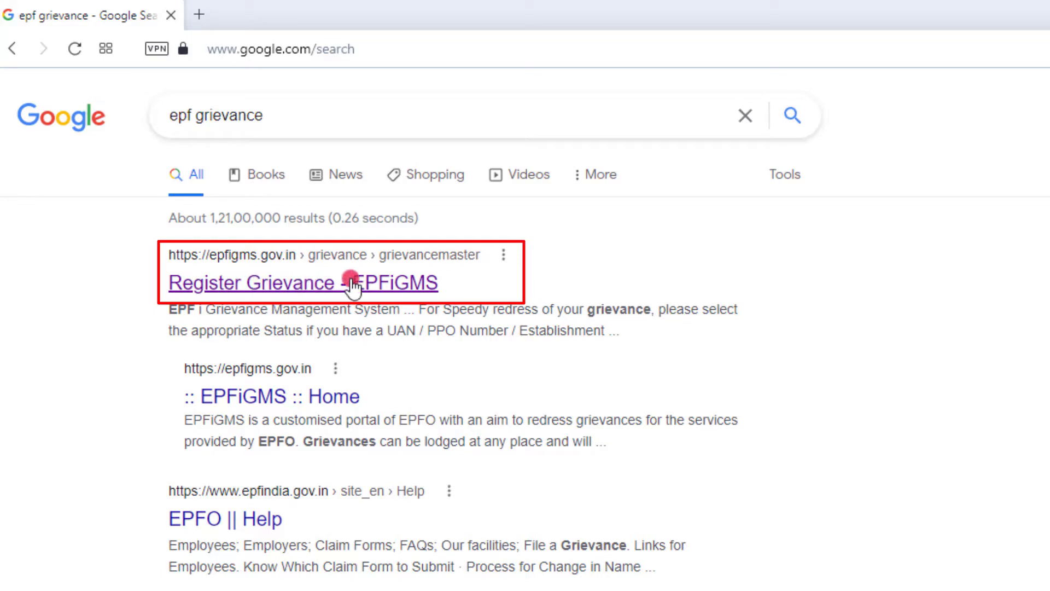
Open the 'Register Grievance - EPFiGMS' result and select PF Member as the status.
left_click(295, 284)
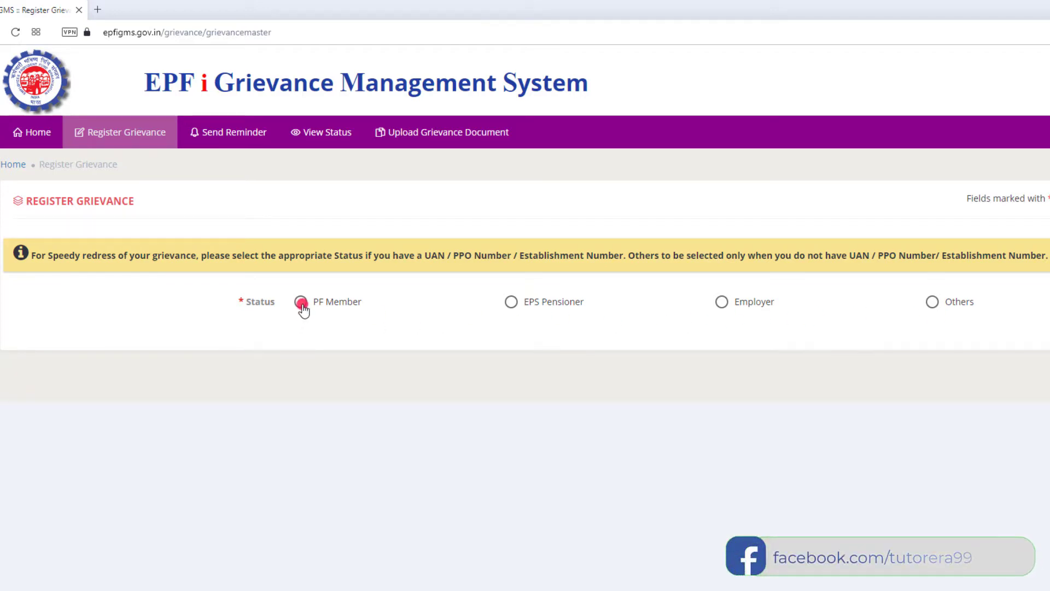
left_click(723, 302)
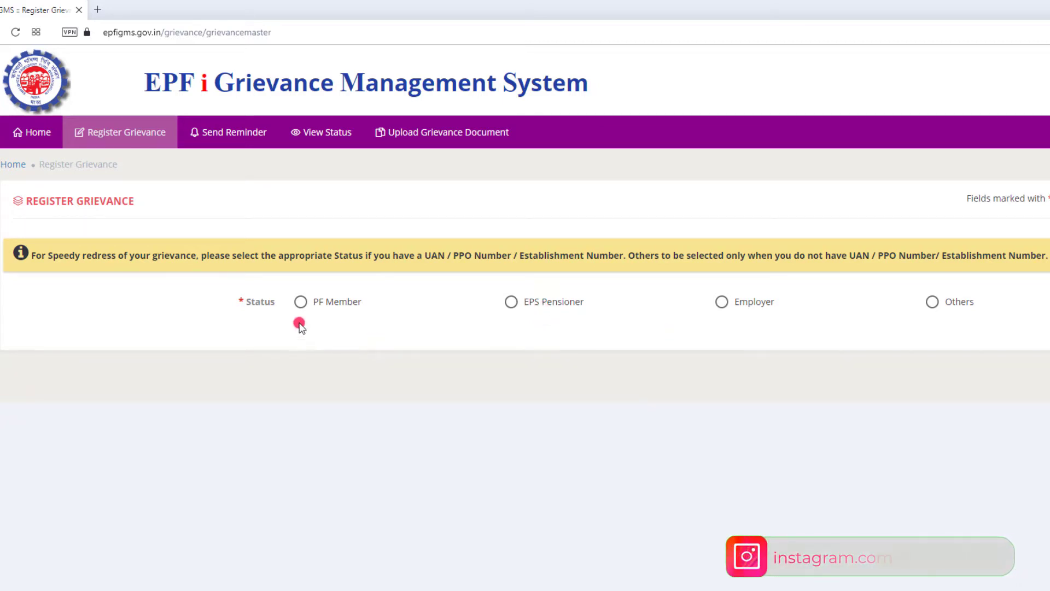
left_click(302, 303)
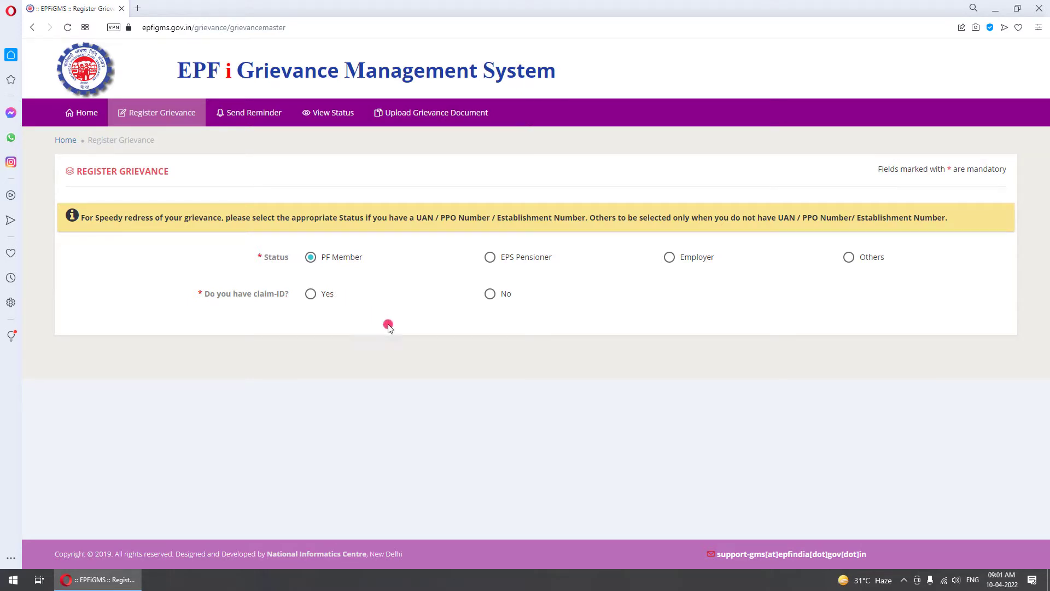
Answer No to claim-ID, paste the UAN, enter the captcha and fetch the UAN details.
left_click(491, 294)
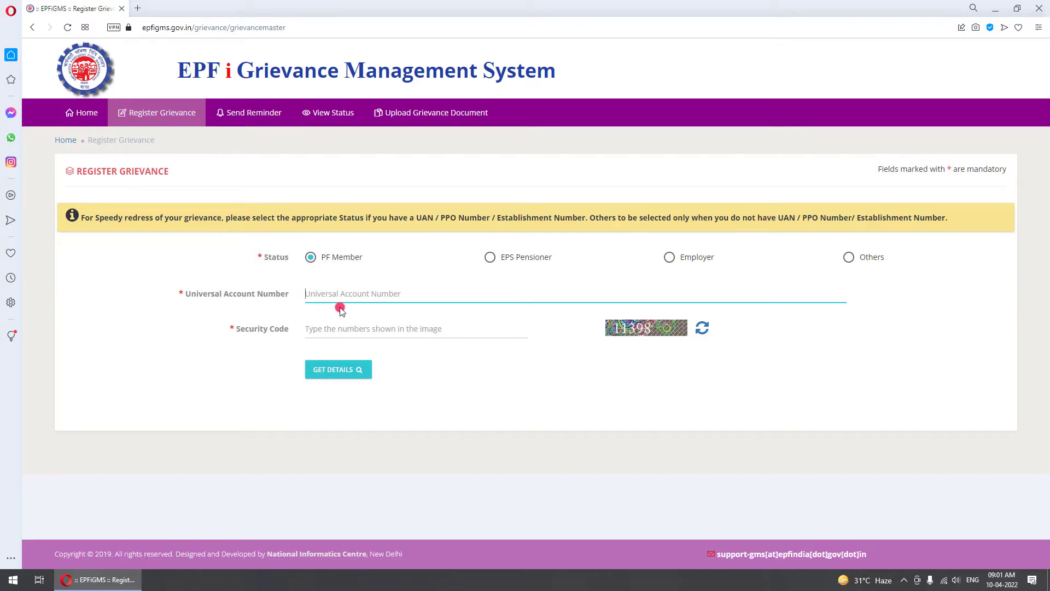
key("ctrl+v")
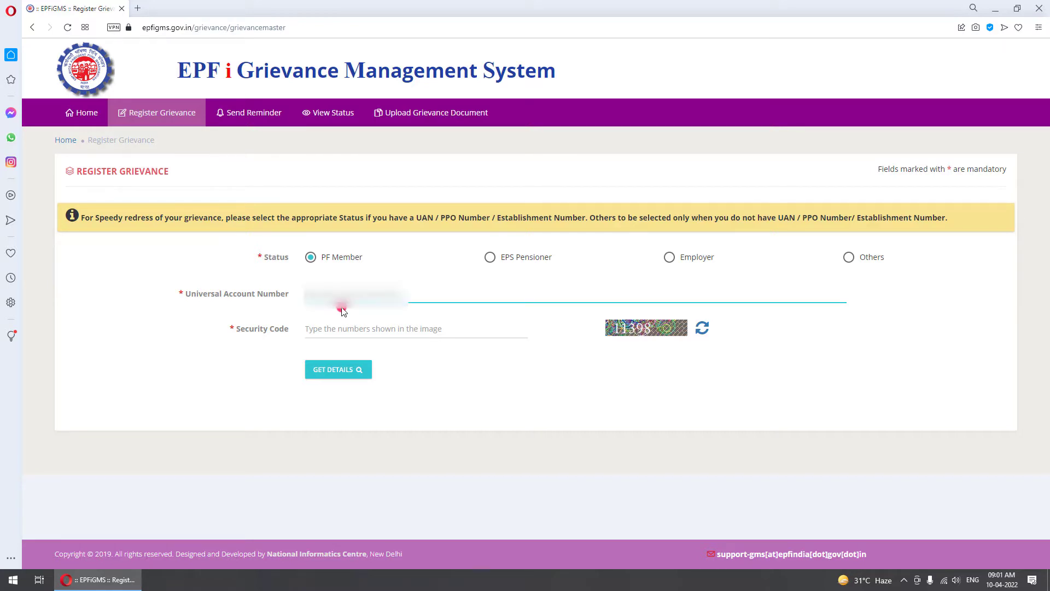
left_click(323, 329)
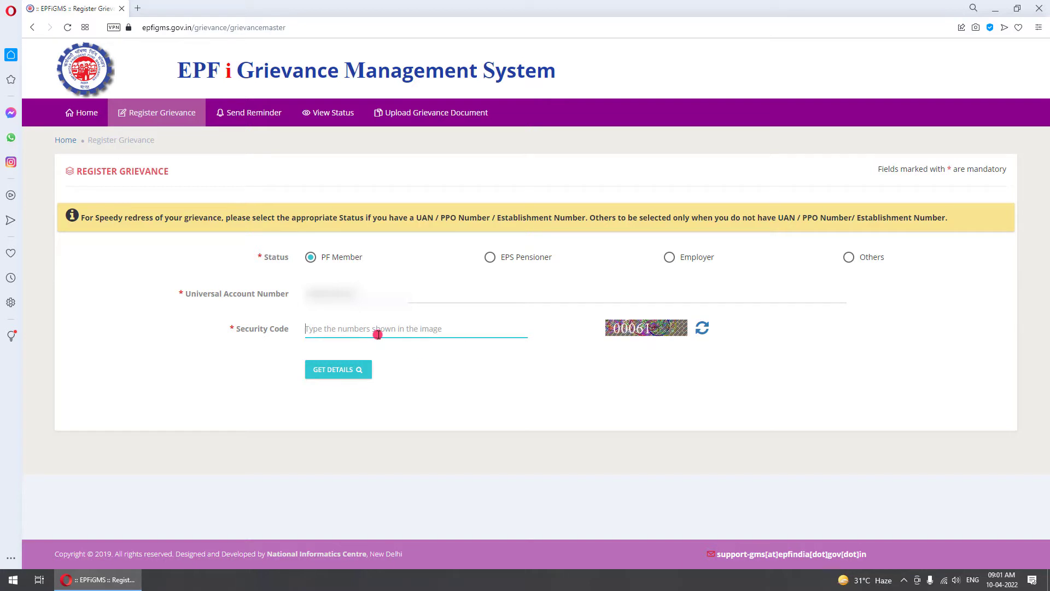
type("00061")
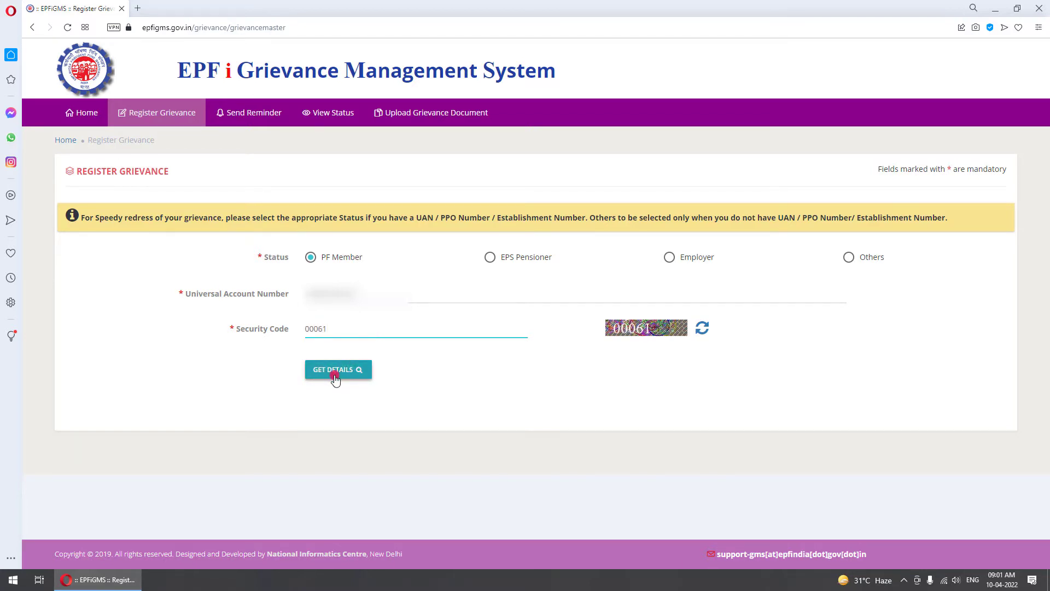
left_click(335, 377)
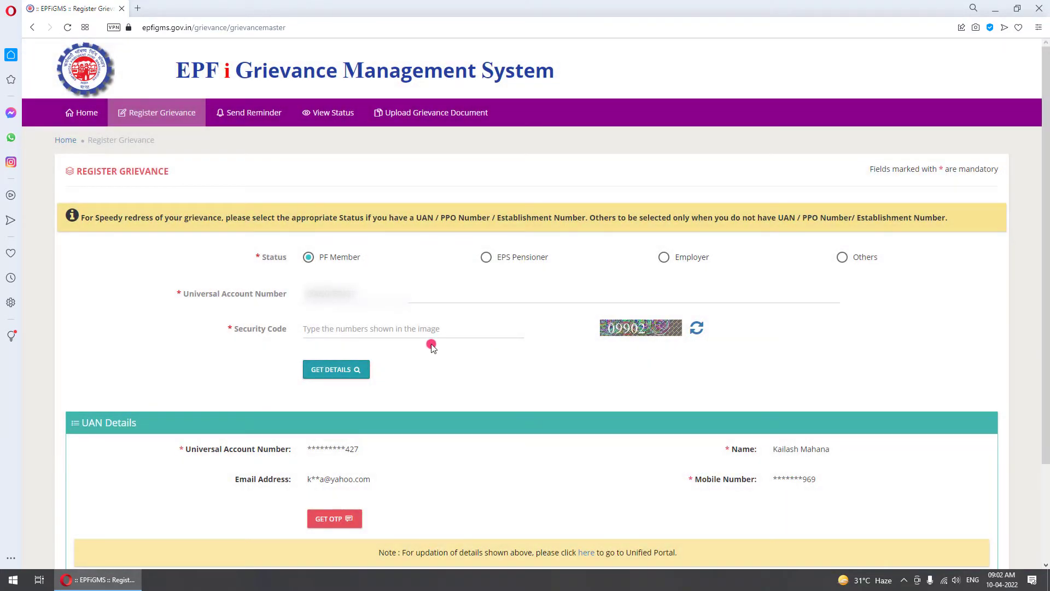
Request an OTP to mobile and e-mail, submit it, and acknowledge the successful verification.
scroll(431, 348, "down", 3)
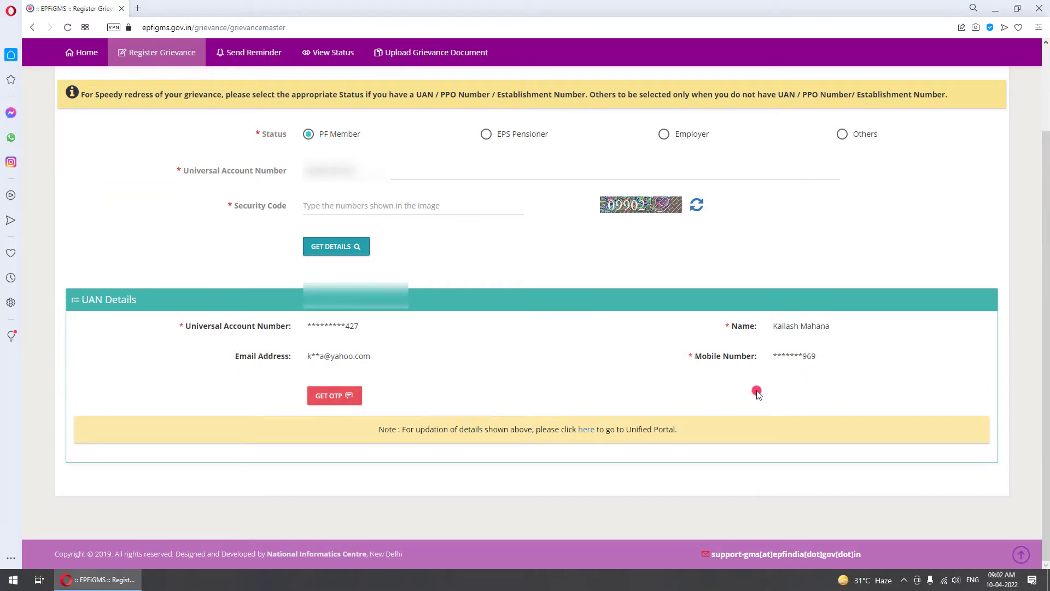
left_click(330, 403)
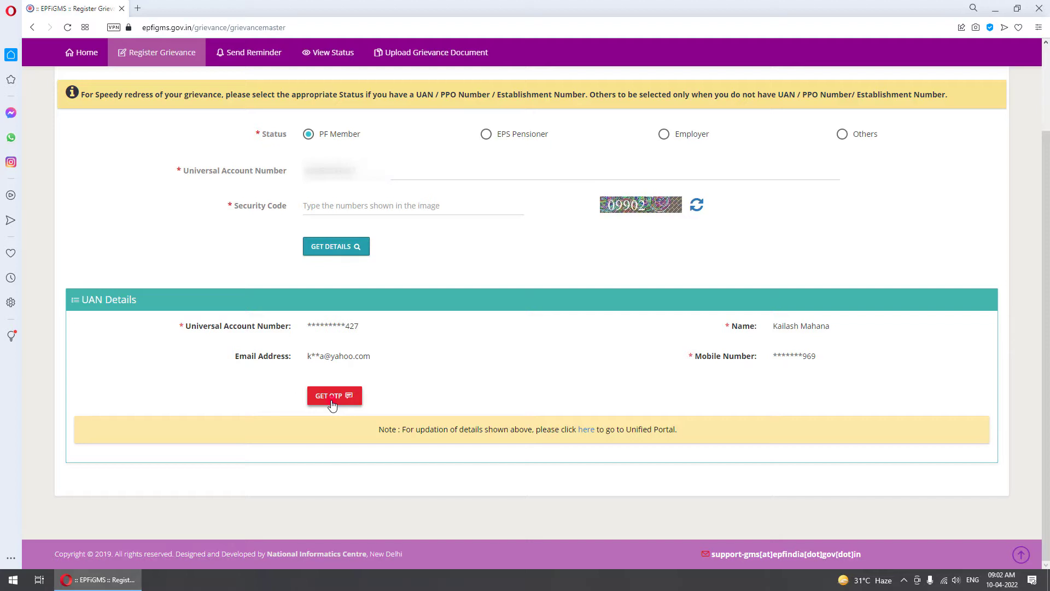
left_click(332, 405)
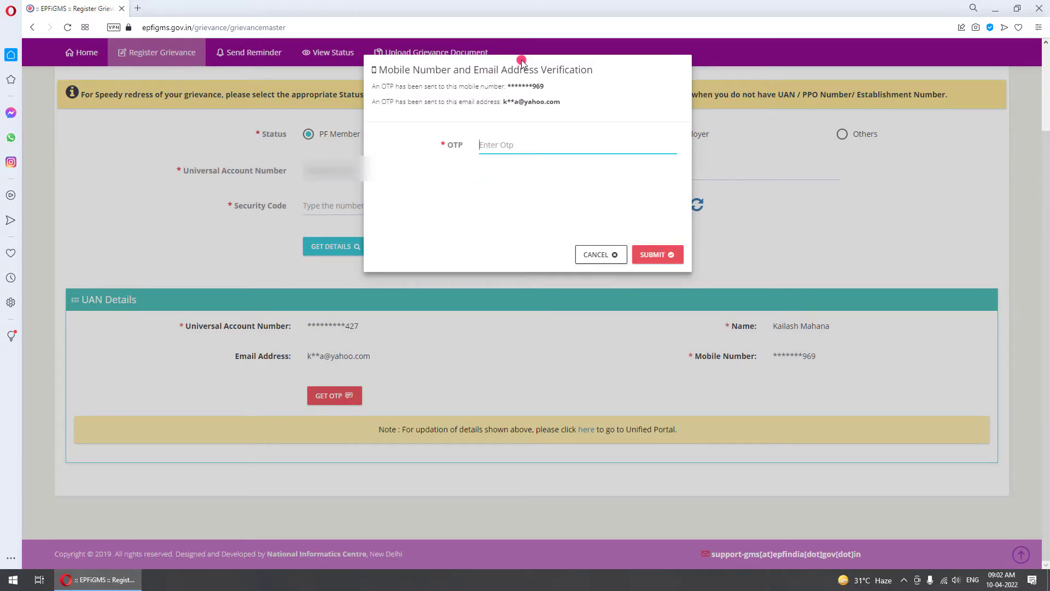
left_click(507, 152)
left_click(654, 254)
left_click(535, 343)
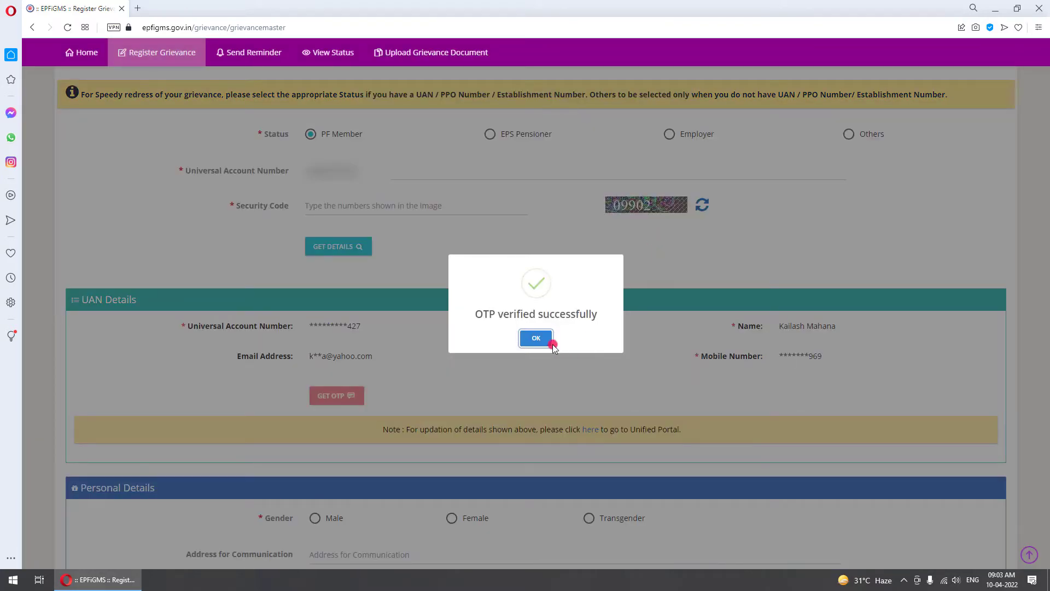
left_click(535, 339)
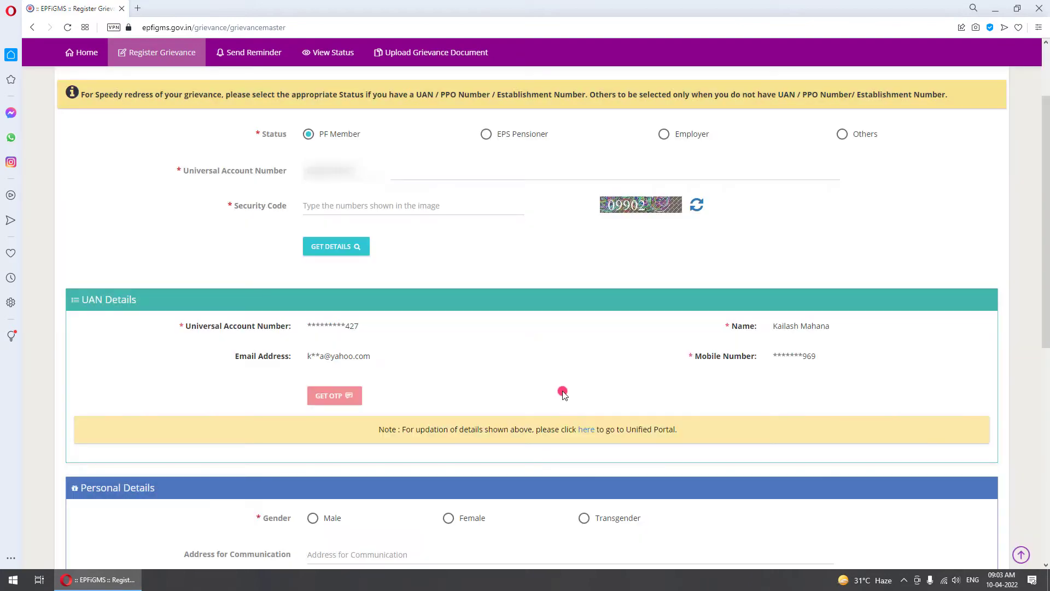
Set the gender to Male and enter the member's communication address.
scroll(563, 394, "down", 3)
scroll(563, 393, "down", 1)
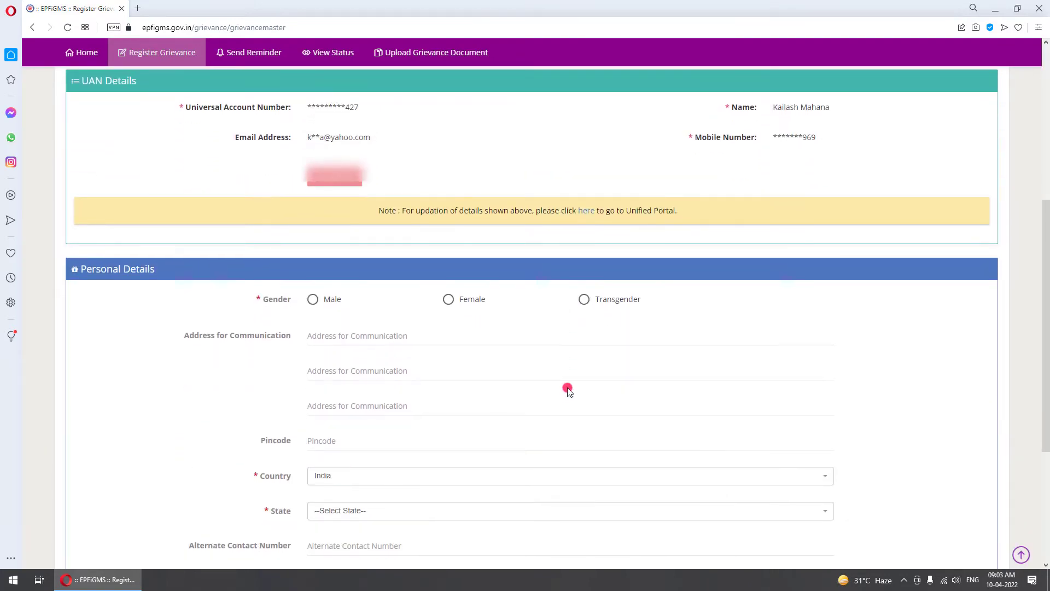
scroll(567, 389, "down", 1)
scroll(331, 280, "down", 1)
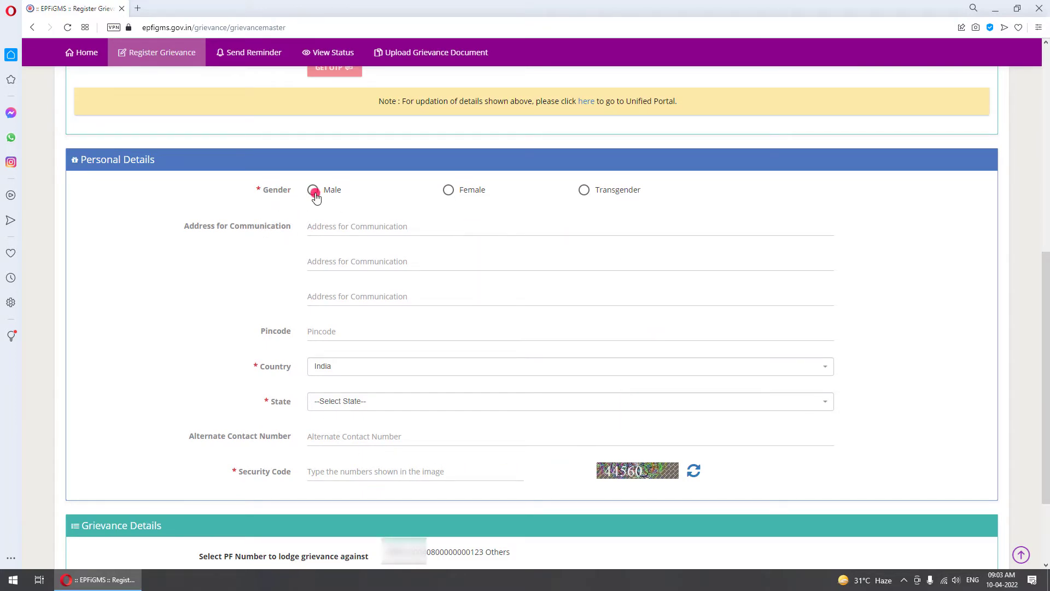
left_click(314, 191)
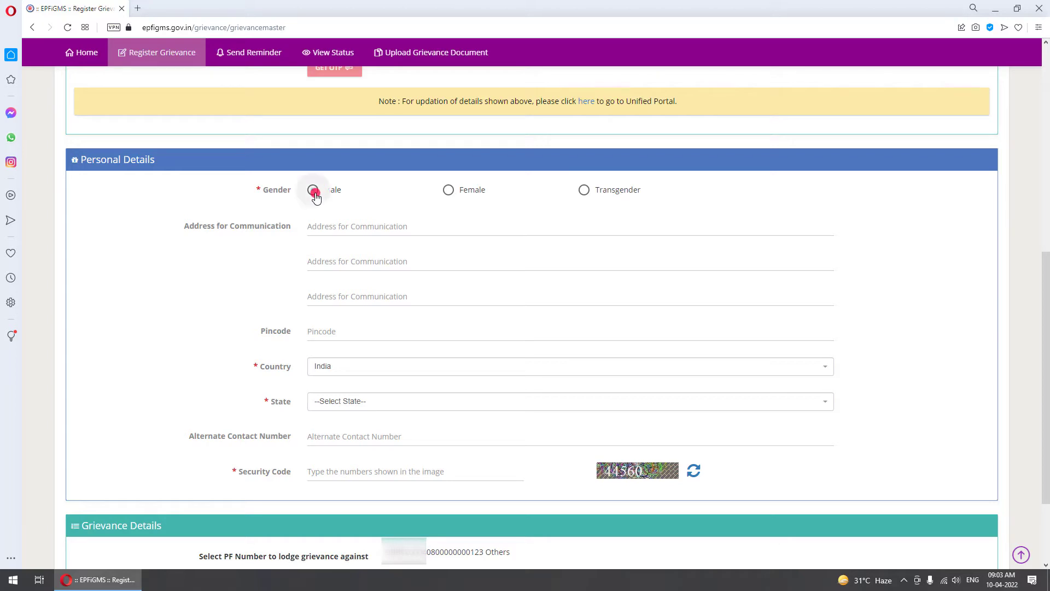
left_click(329, 225)
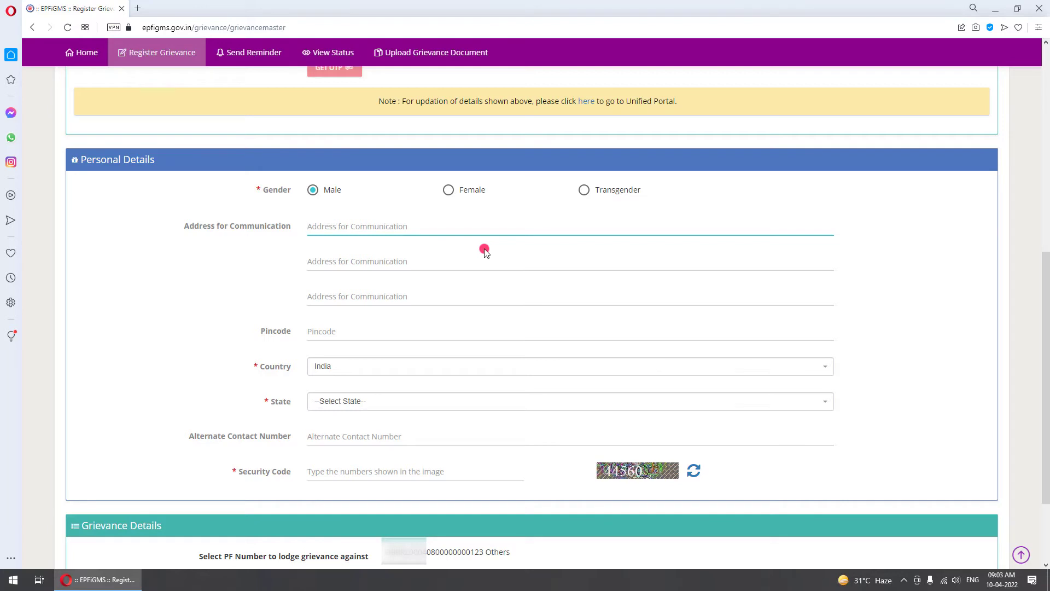
type("Sect")
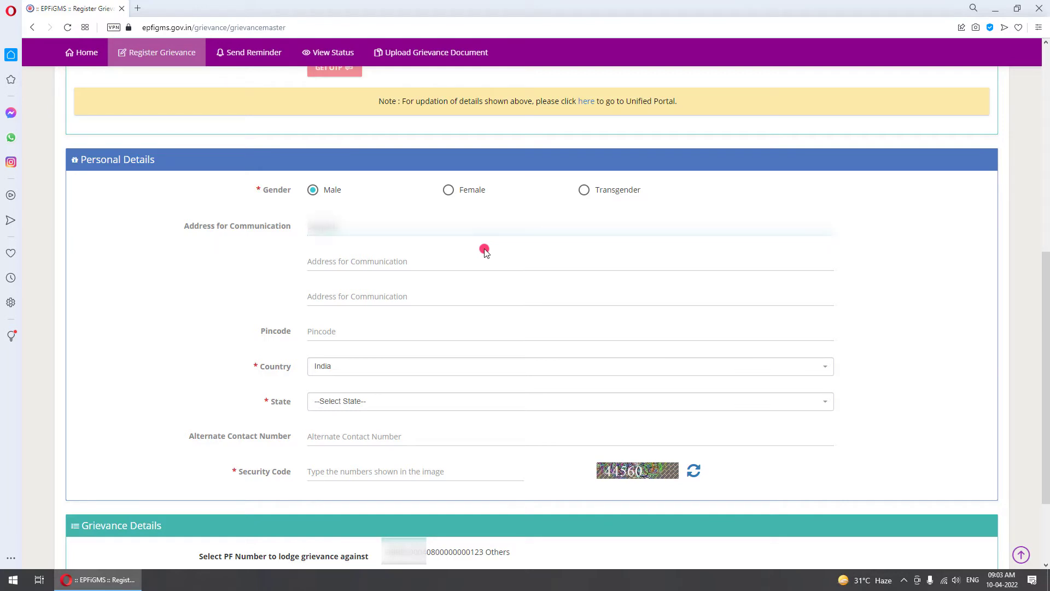
type("or")
type("1")
type("ad")
type(",")
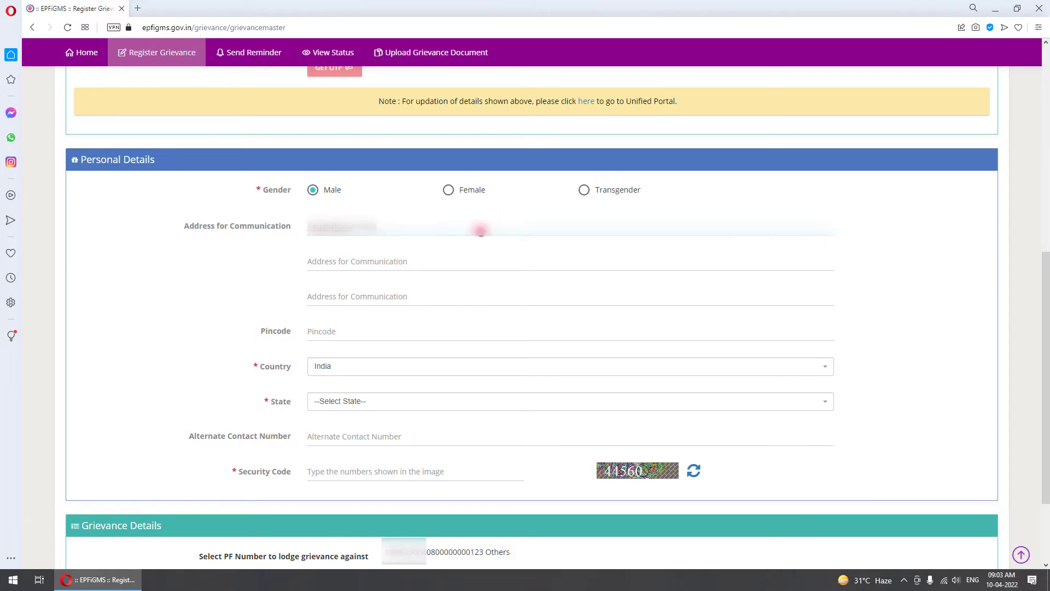
type("road")
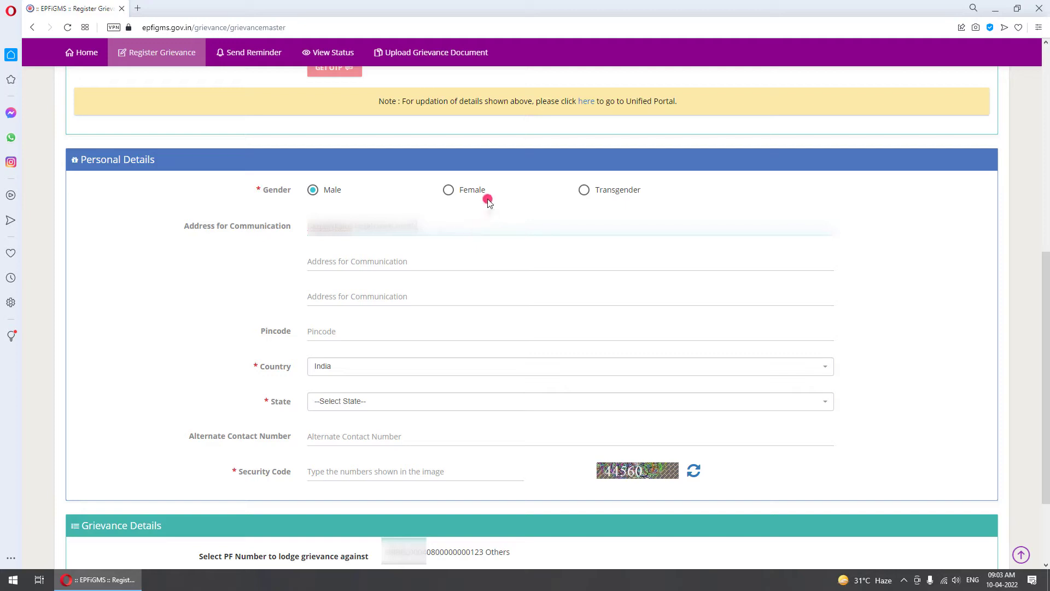
type("ad")
type("ar")
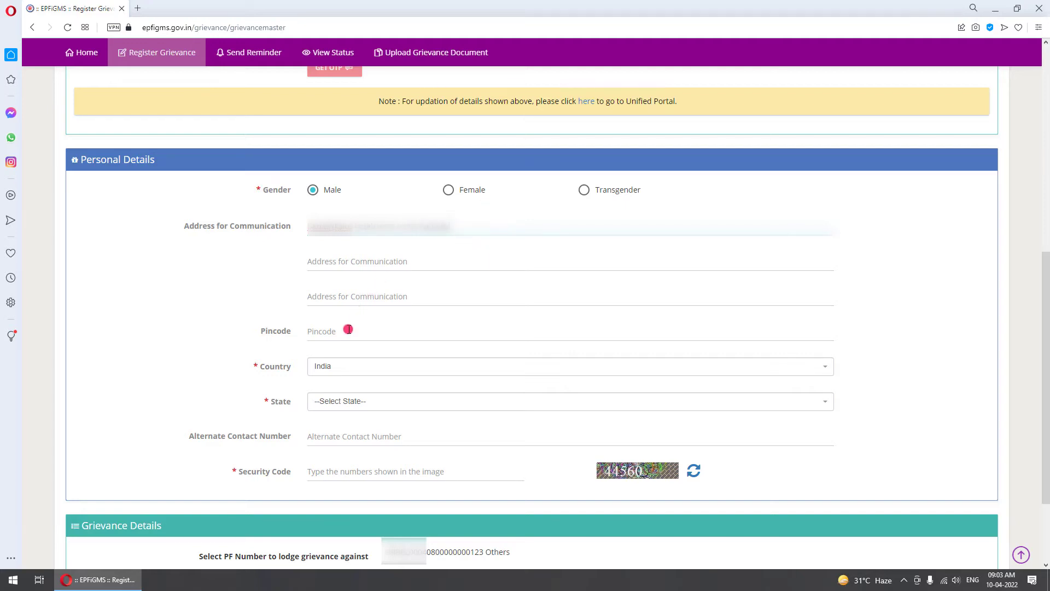
Enter the pincode, choose Orissa as the state, and type the captcha security code.
left_click(349, 328)
type("411")
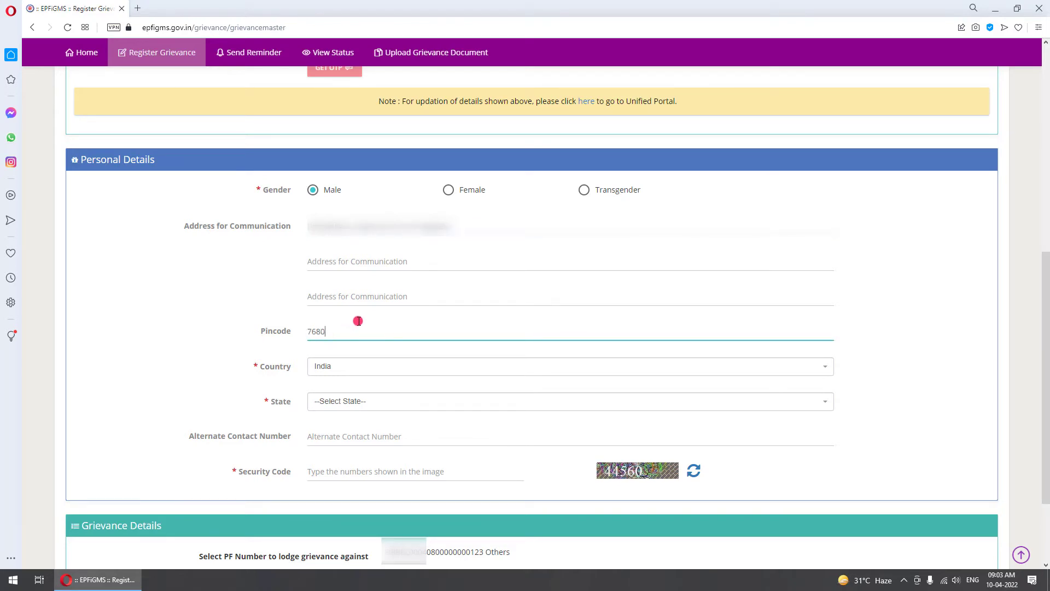
type("001")
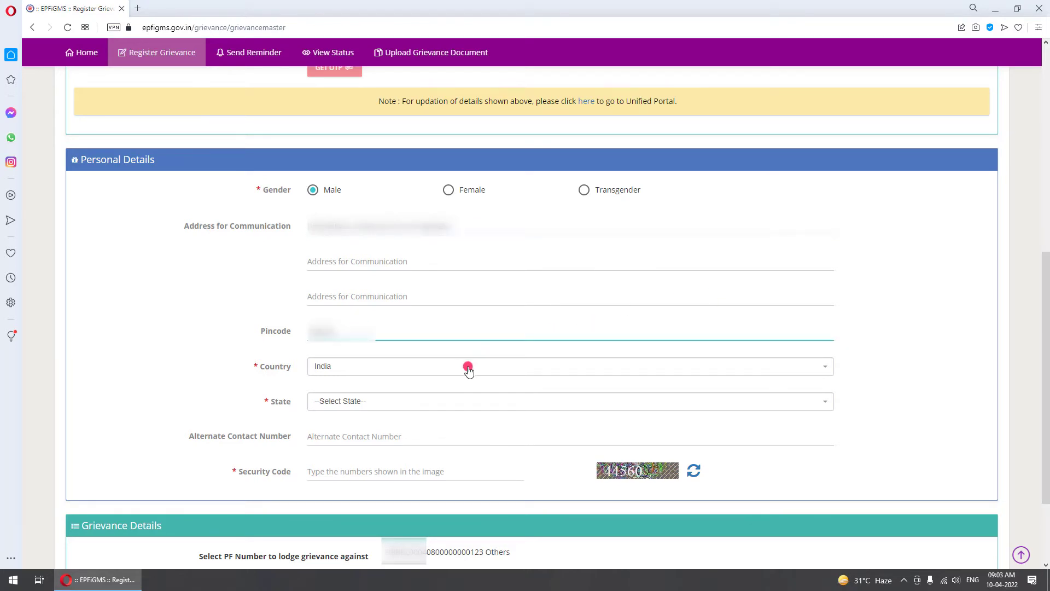
left_click(374, 407)
type("o")
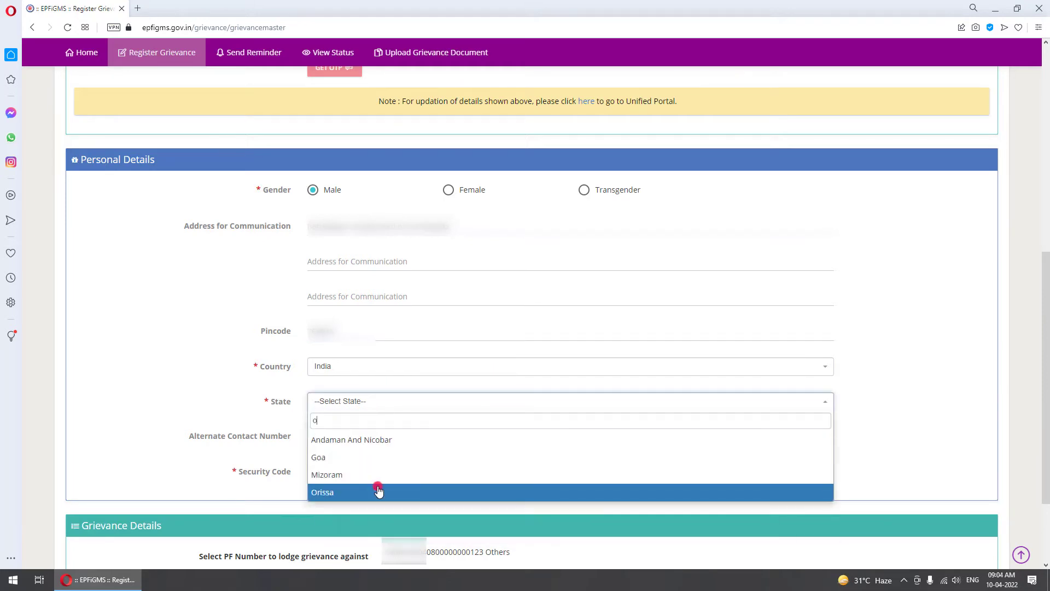
left_click(373, 491)
scroll(238, 292, "down", 2)
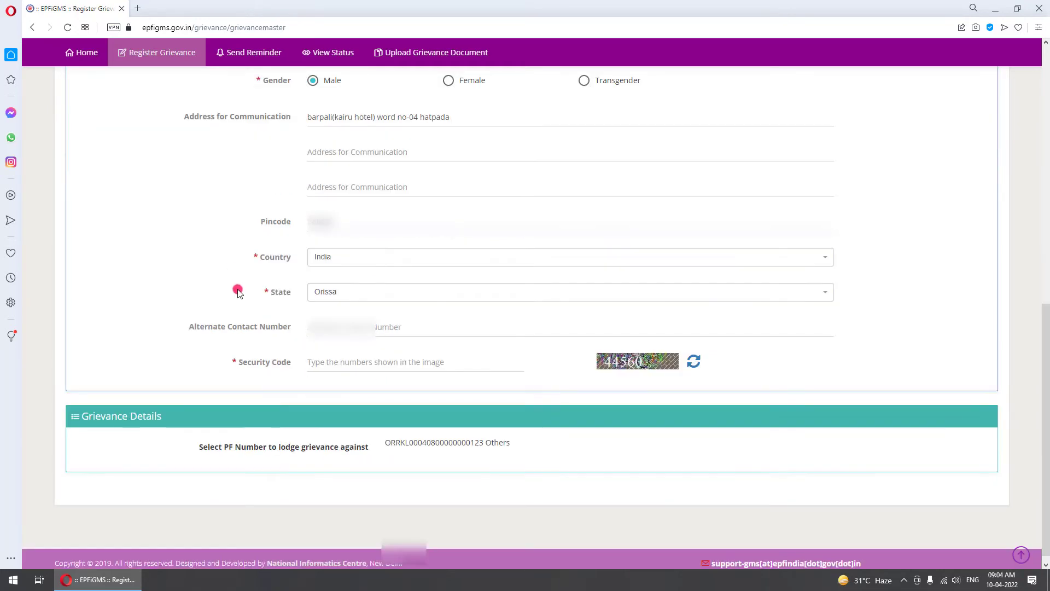
scroll(244, 290, "up", 2)
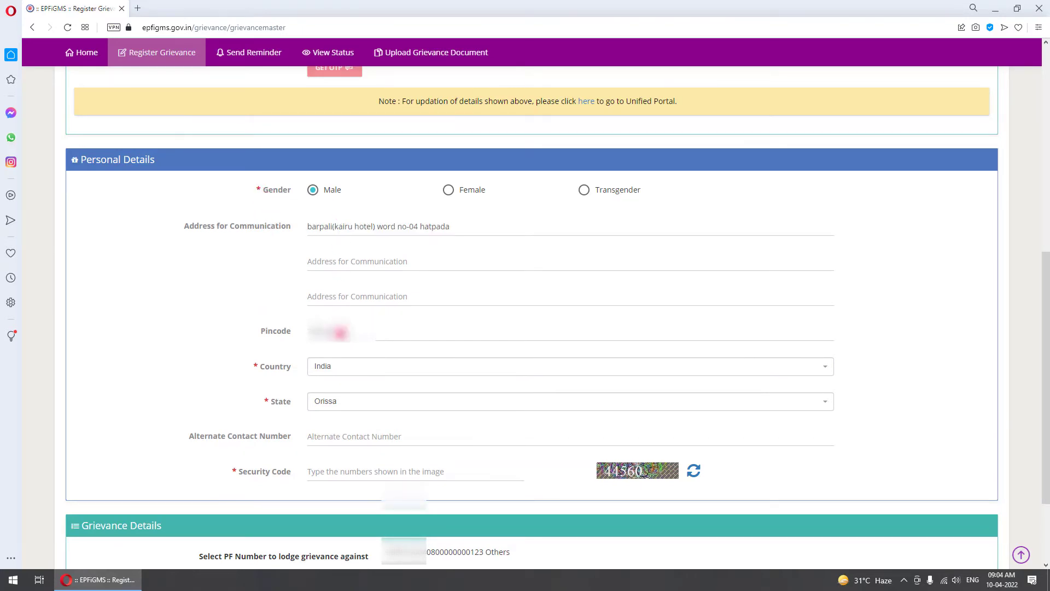
scroll(356, 358, "down", 1)
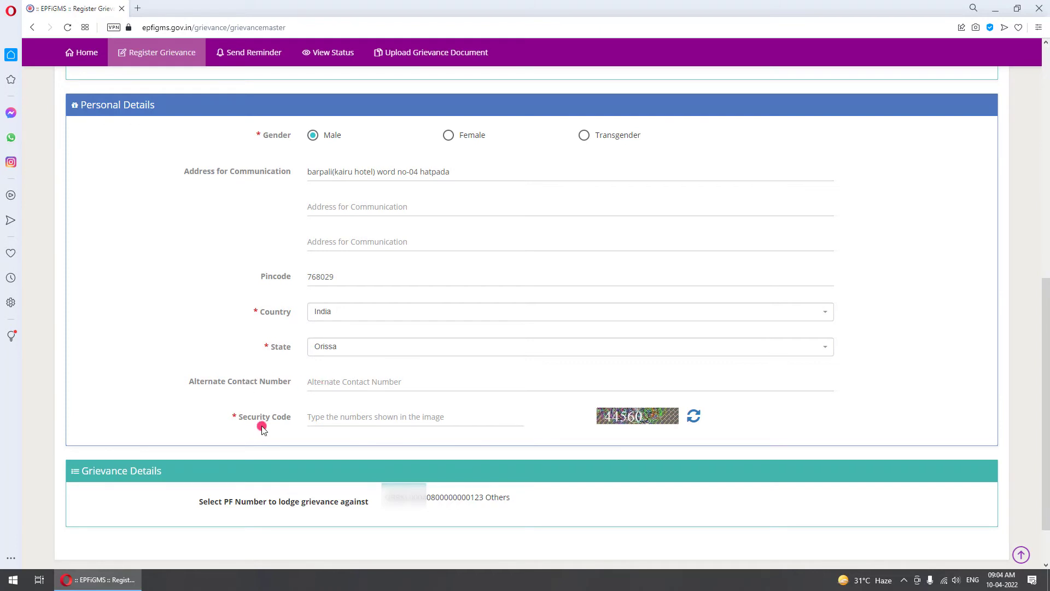
left_click(327, 418)
type("44")
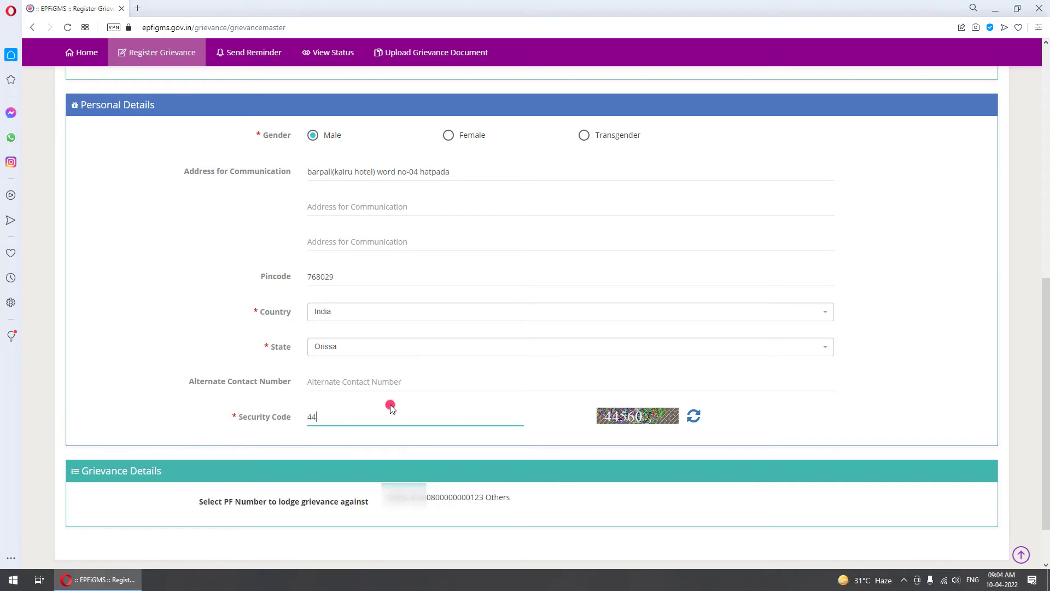
type("560")
left_click(350, 438)
For the PF number, choose P.F. Office, KYC related issues, and describe 'MY KVC IS NOT SHOWN PROPERLY IN MY EMPLOYEE PORTALS'.
left_click(469, 499)
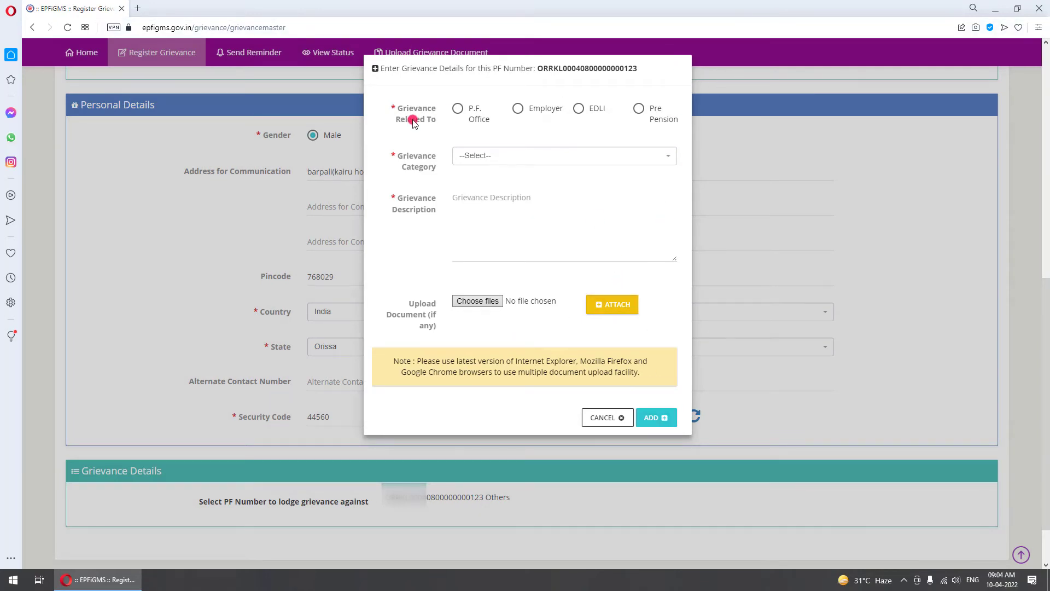
left_click(457, 108)
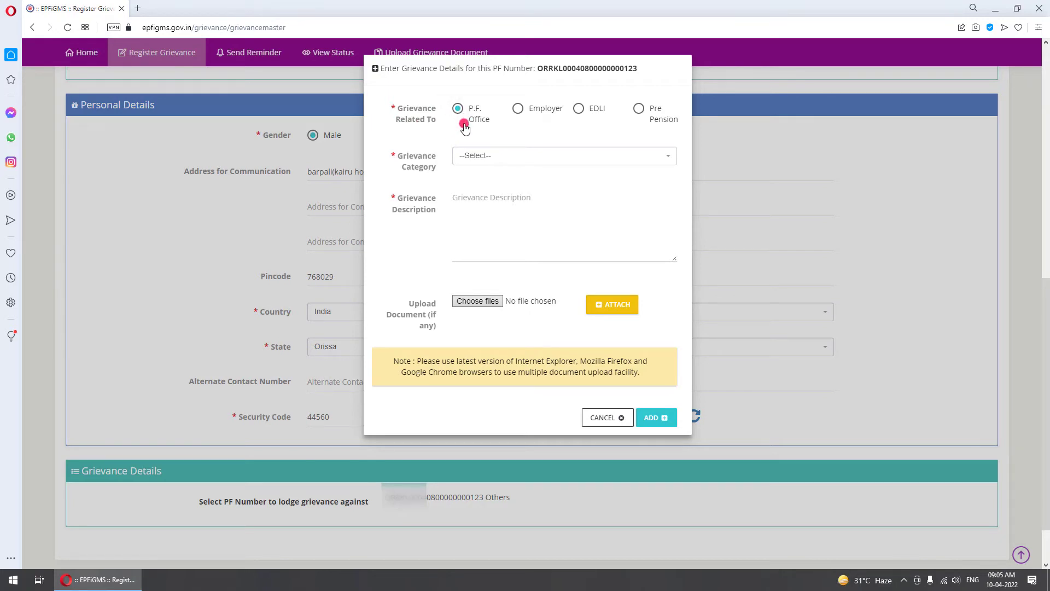
left_click(513, 159)
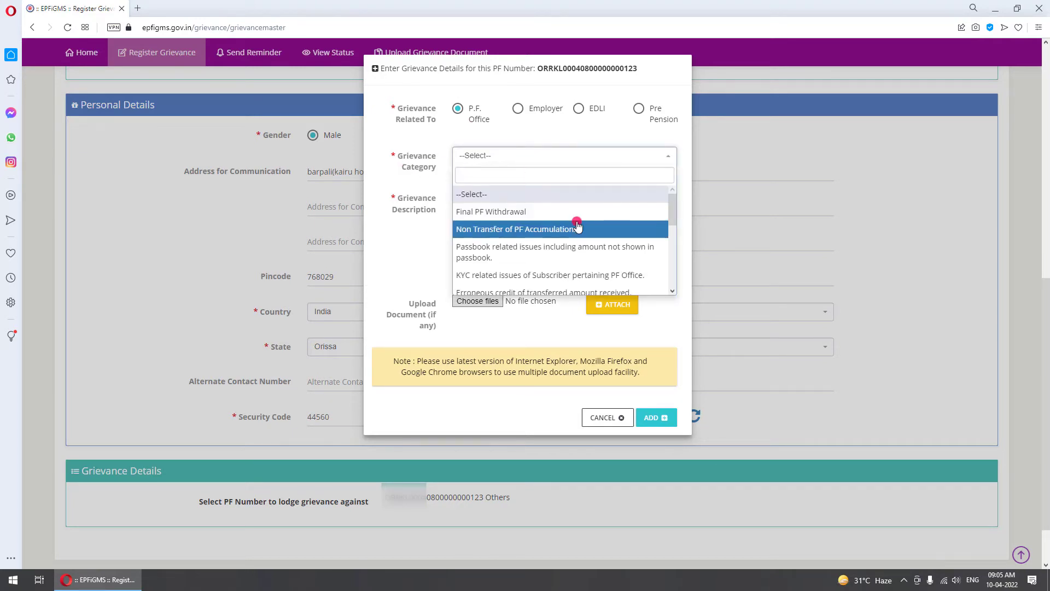
left_click(556, 276)
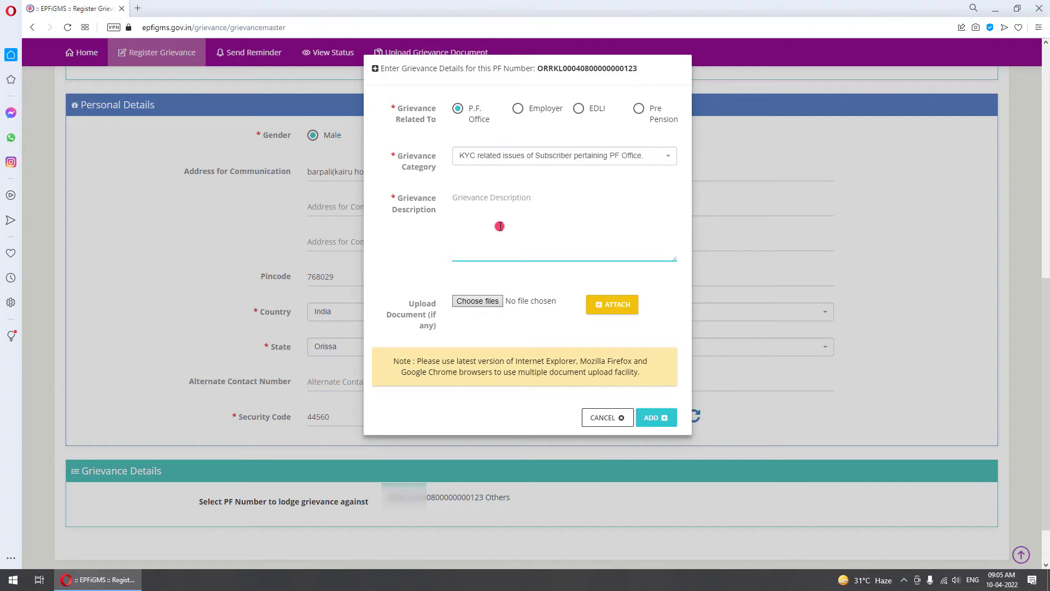
type("MY ")
type("KVC ")
type("IS NOT")
type(" SHOWN ")
type("PRO")
type("PERLY I")
type("N MY EMPL")
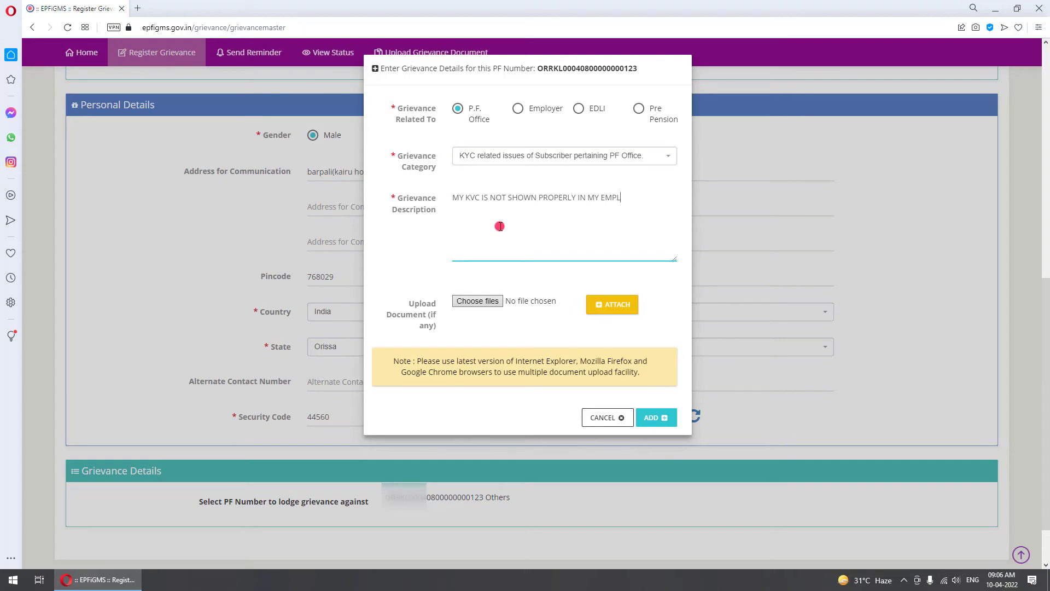
type("OYEE ")
type("PORTALS")
Try attaching a supporting document, dismissing the downloaded files popup.
left_click(480, 302)
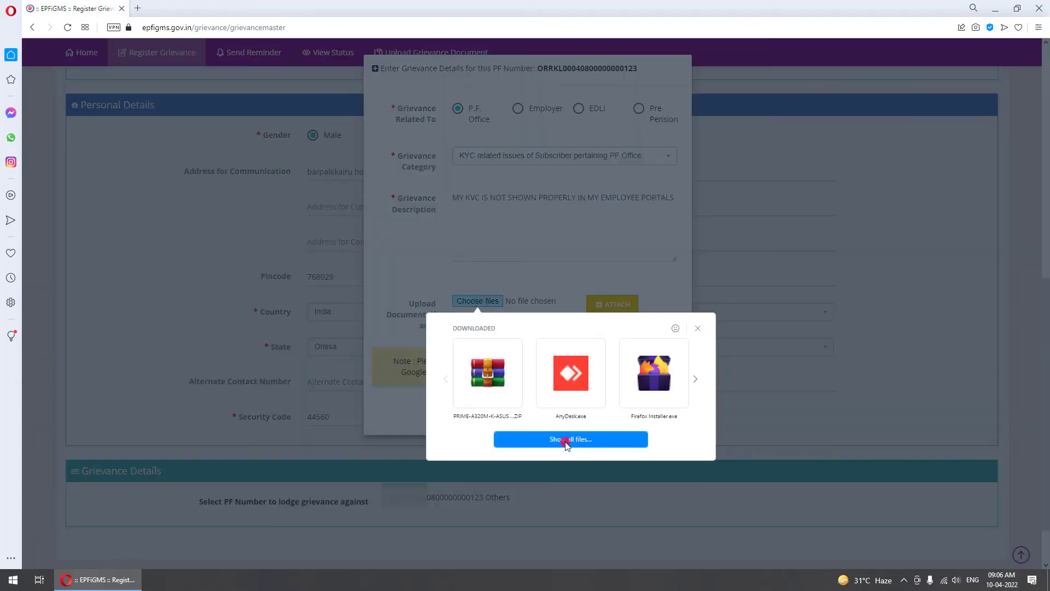
left_click(698, 330)
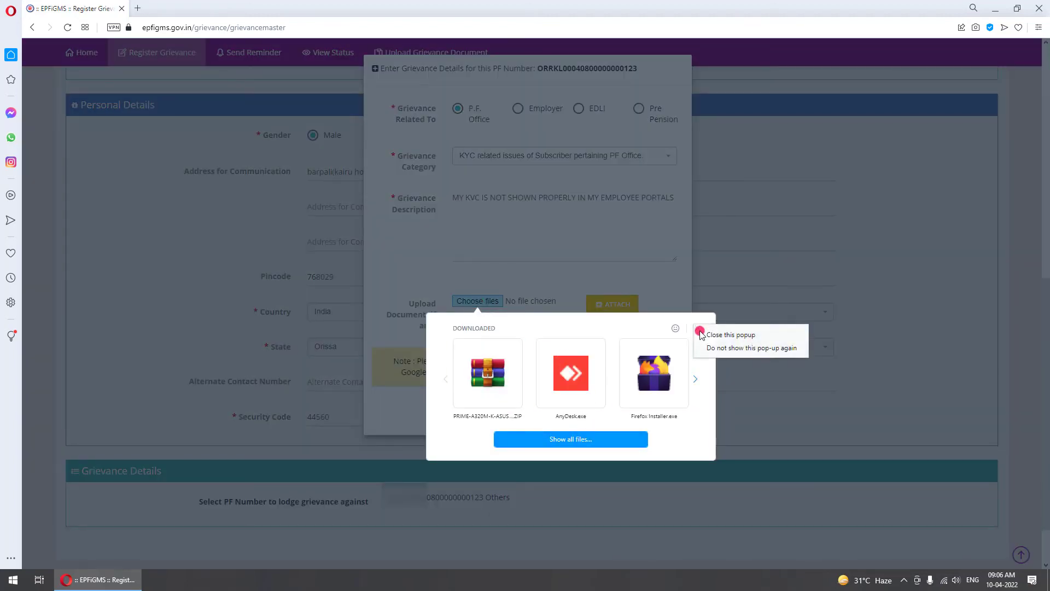
left_click(501, 314)
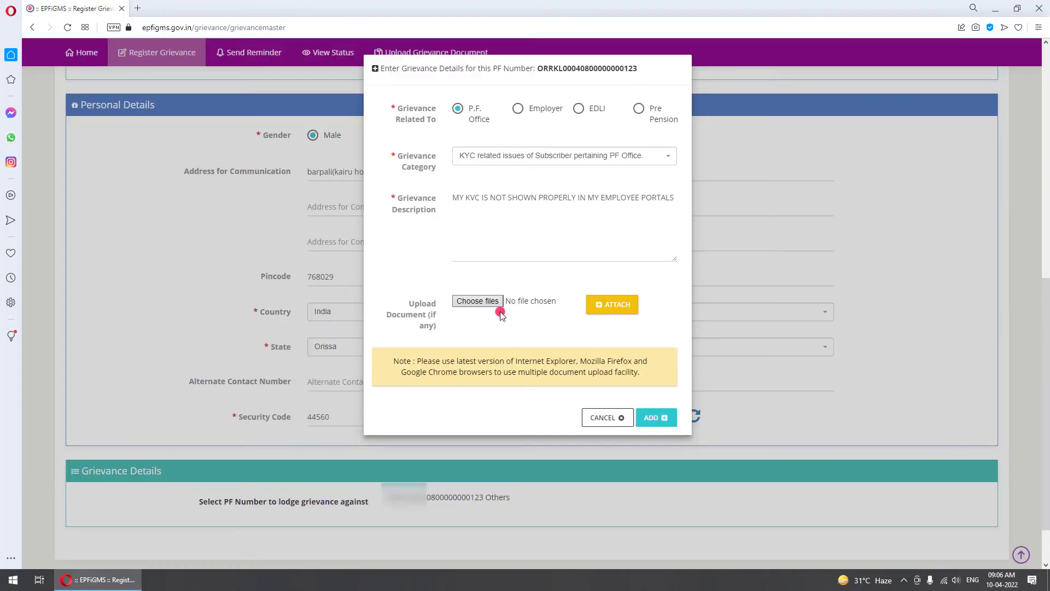
left_click(613, 311)
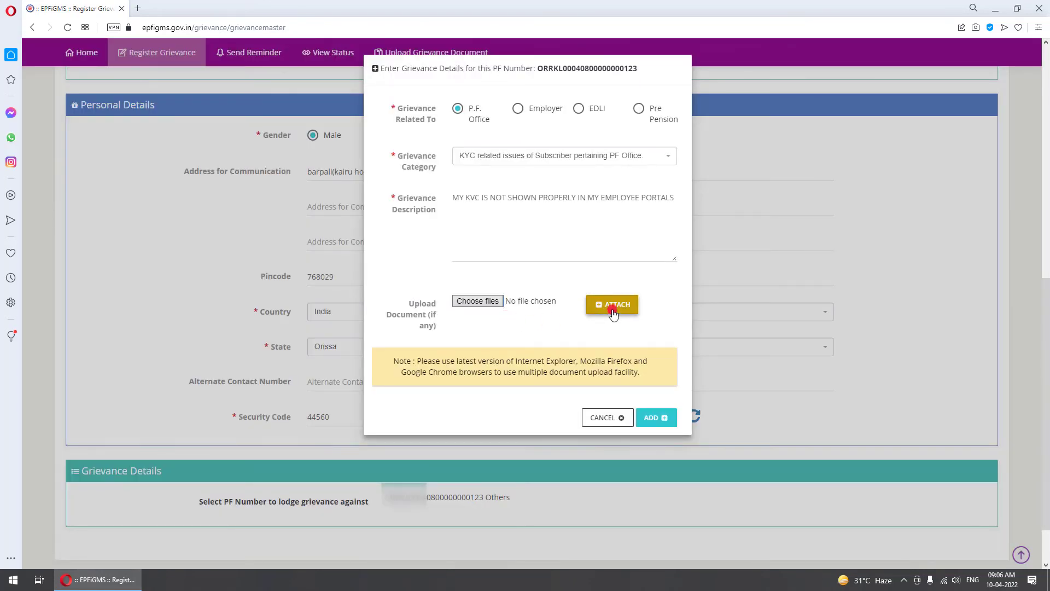
Add the KYC grievance to the details table, update it, and submit the registration.
left_click(652, 422)
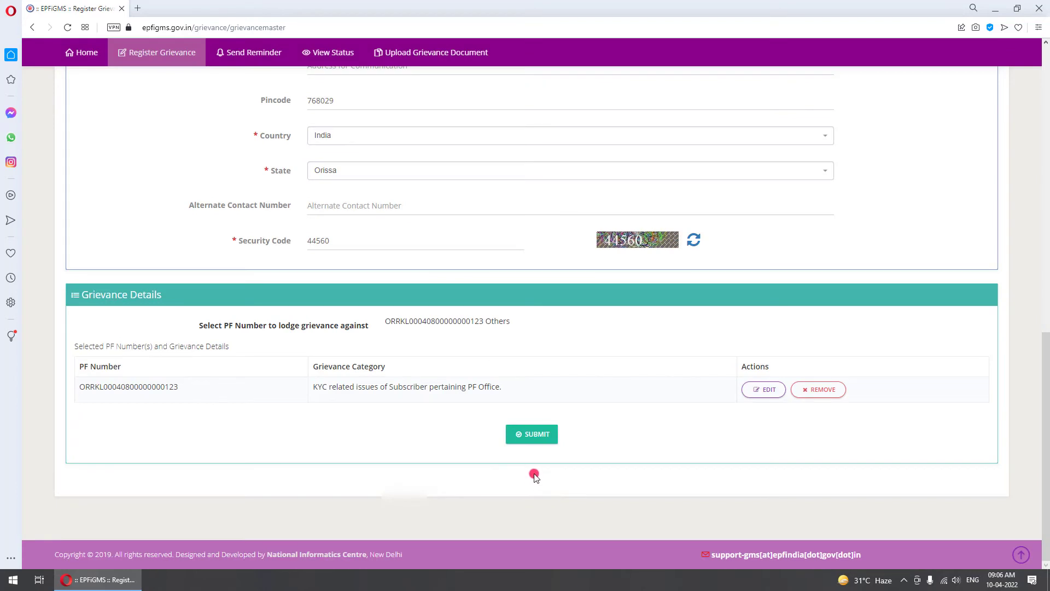
left_click(765, 393)
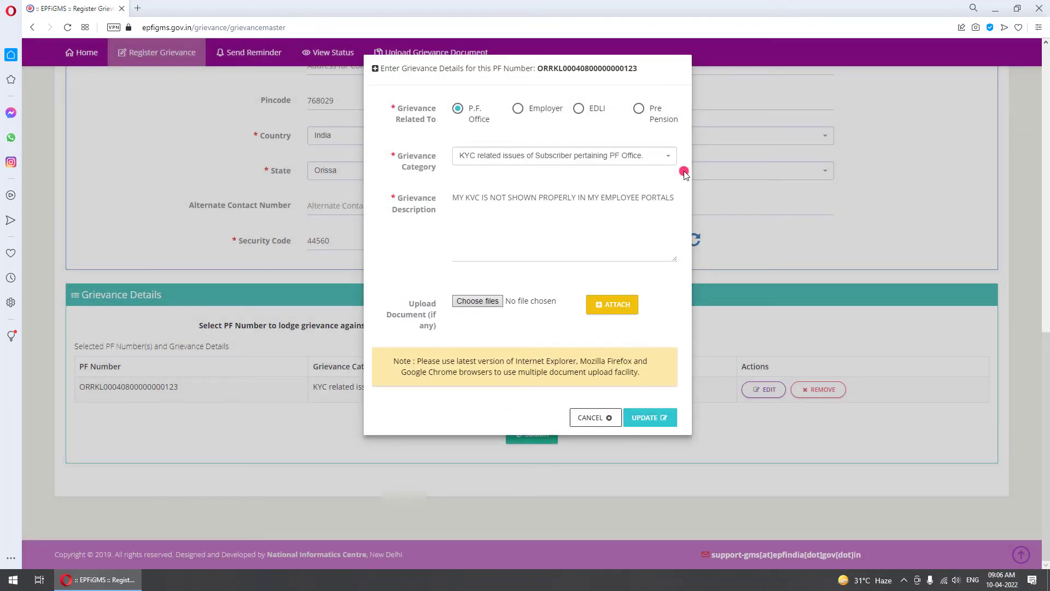
left_click(646, 419)
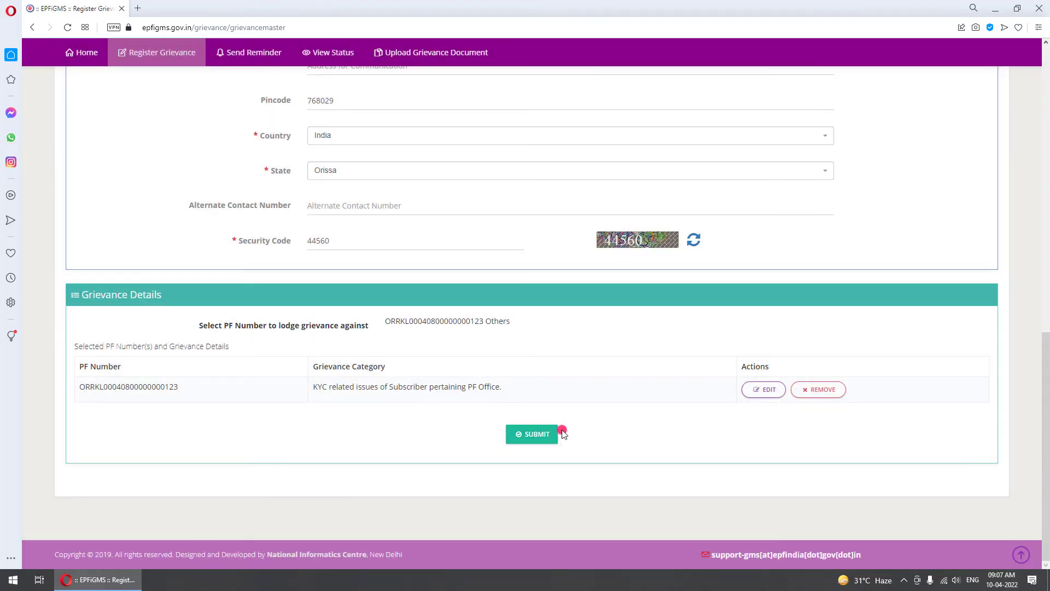
left_click(536, 436)
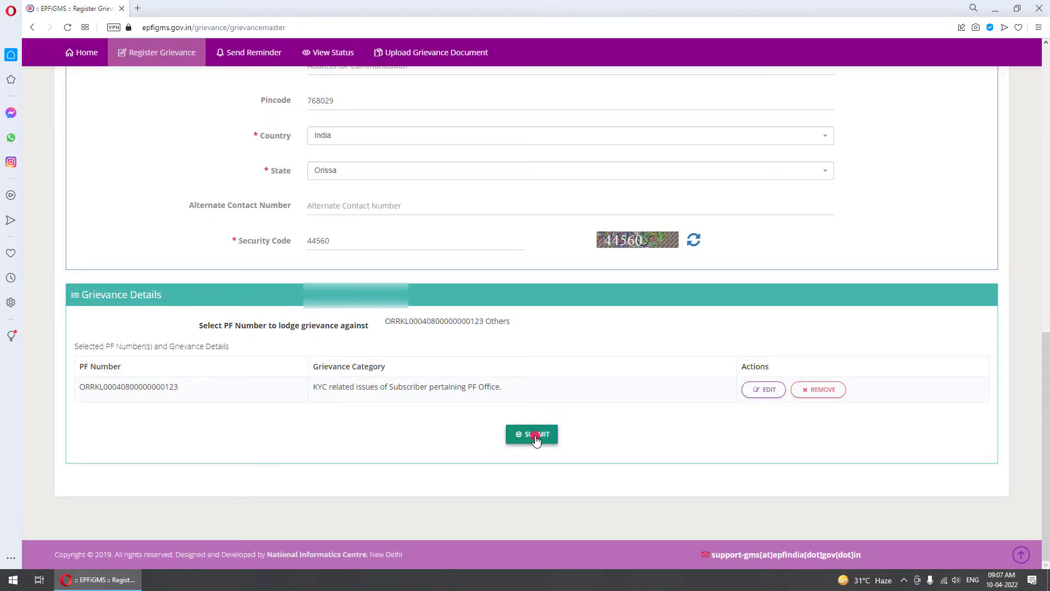
Go to View Status in the top navigation to show the registration-number status lookup.
scroll(553, 431, "down", 10)
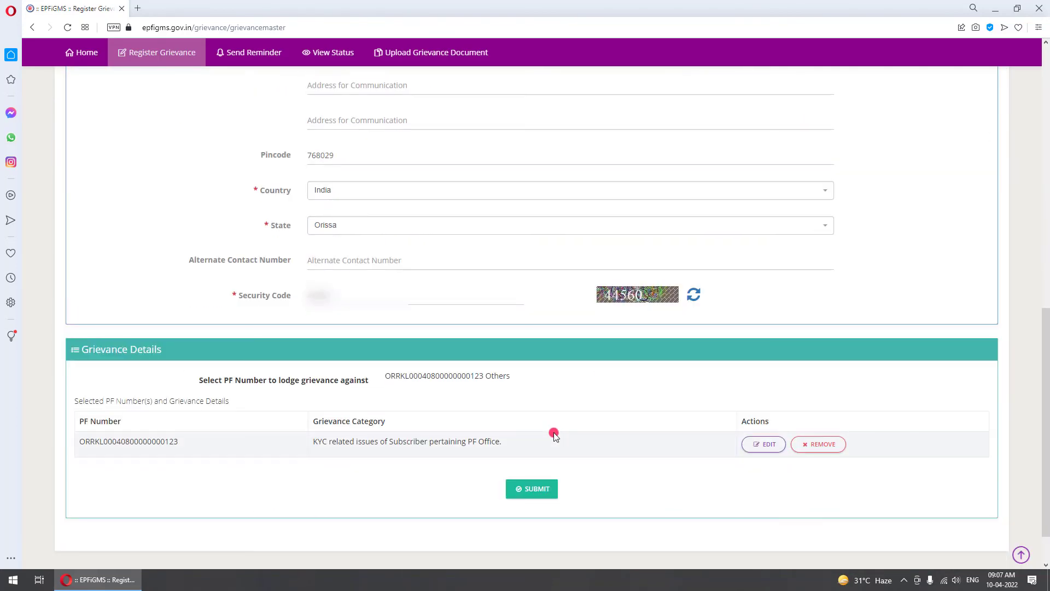
scroll(547, 416, "up", 10)
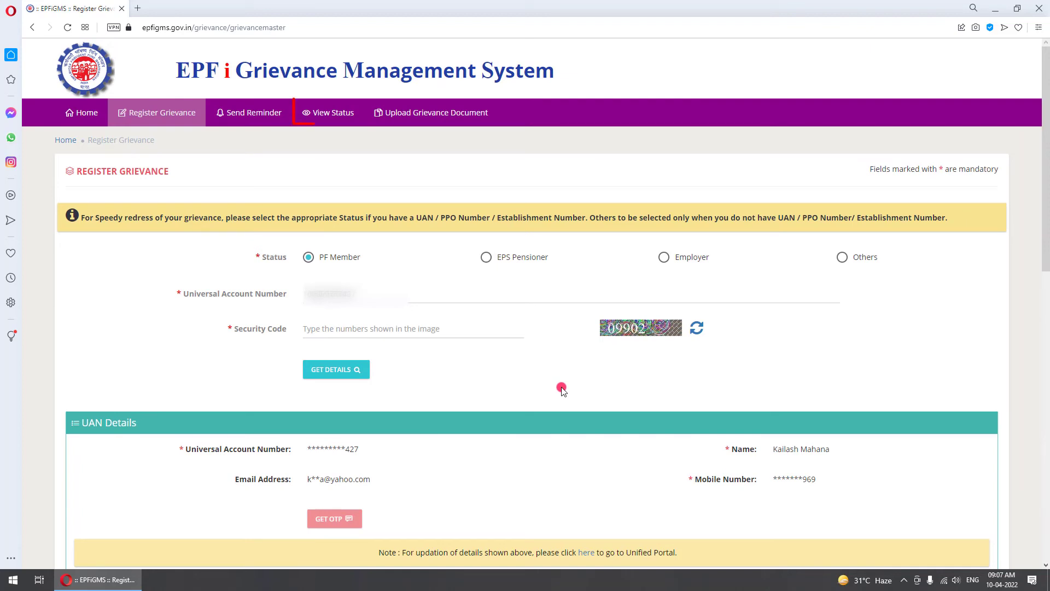
left_click(324, 117)
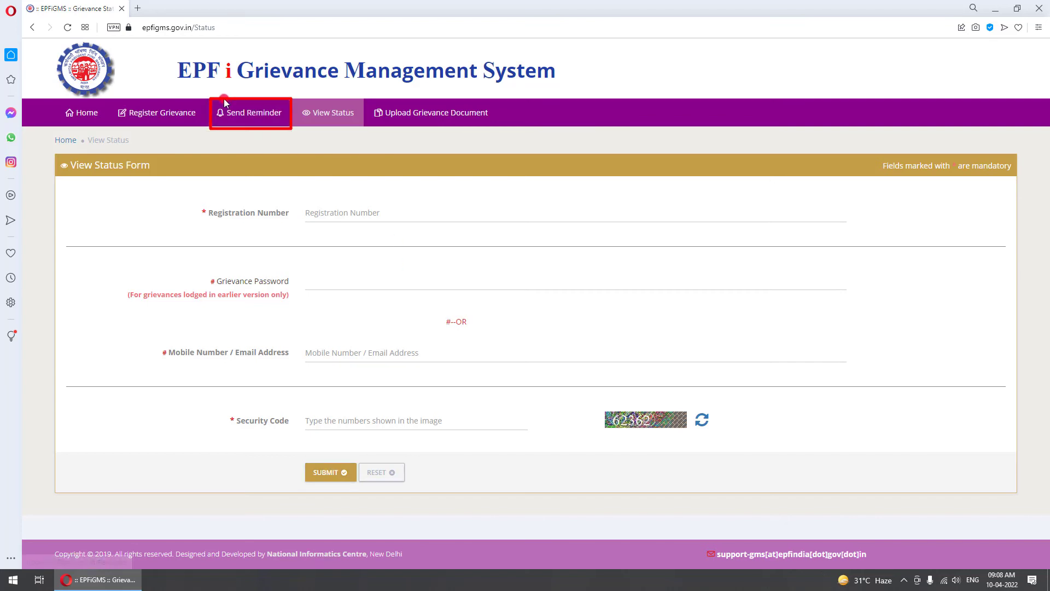
Open Send Reminder and scroll to its registration number, description and security code fields.
left_click(234, 119)
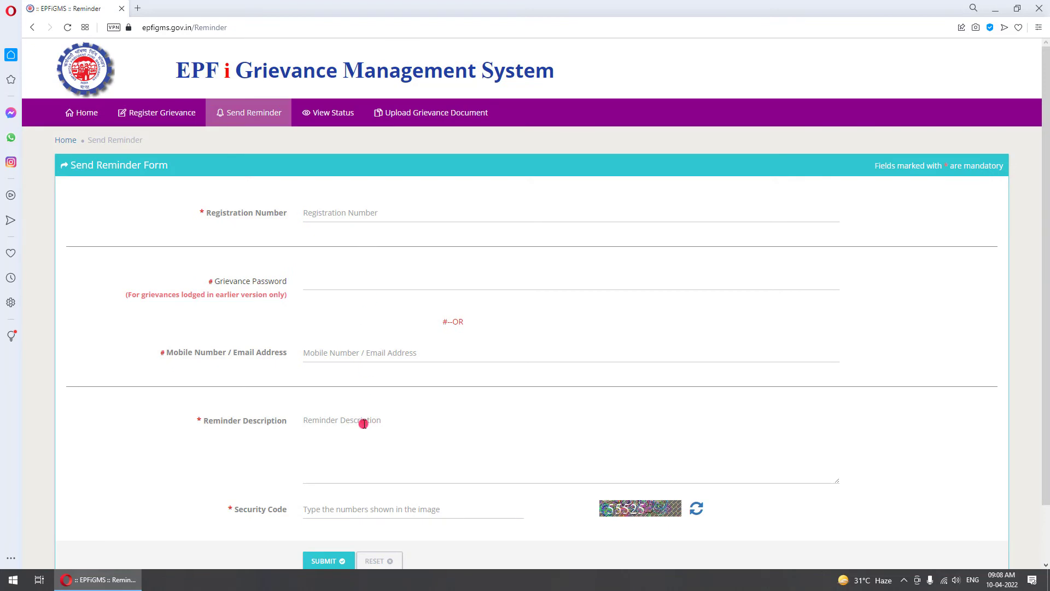
scroll(363, 422, "down", 2)
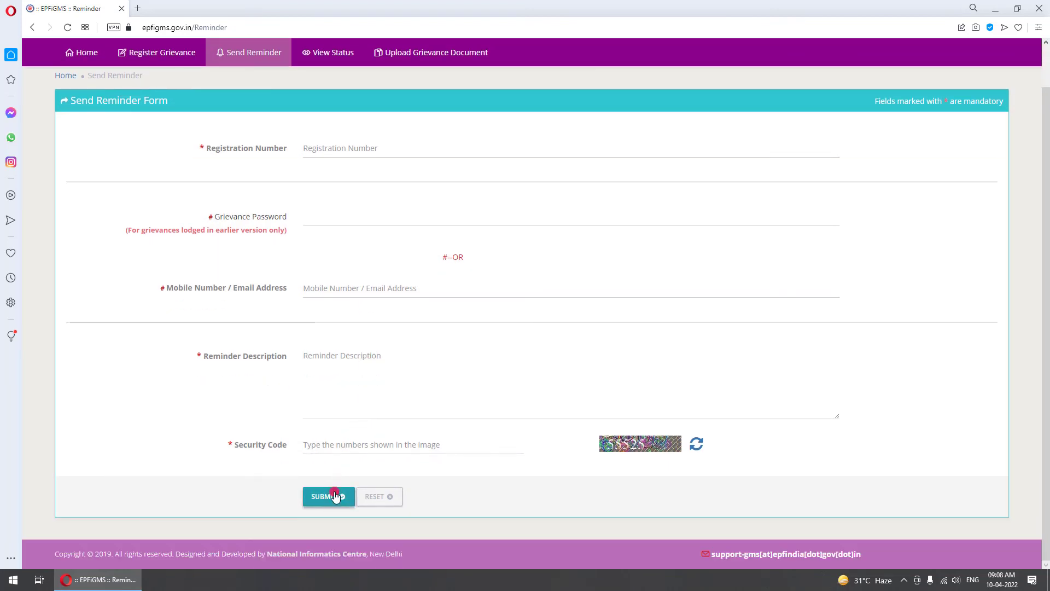